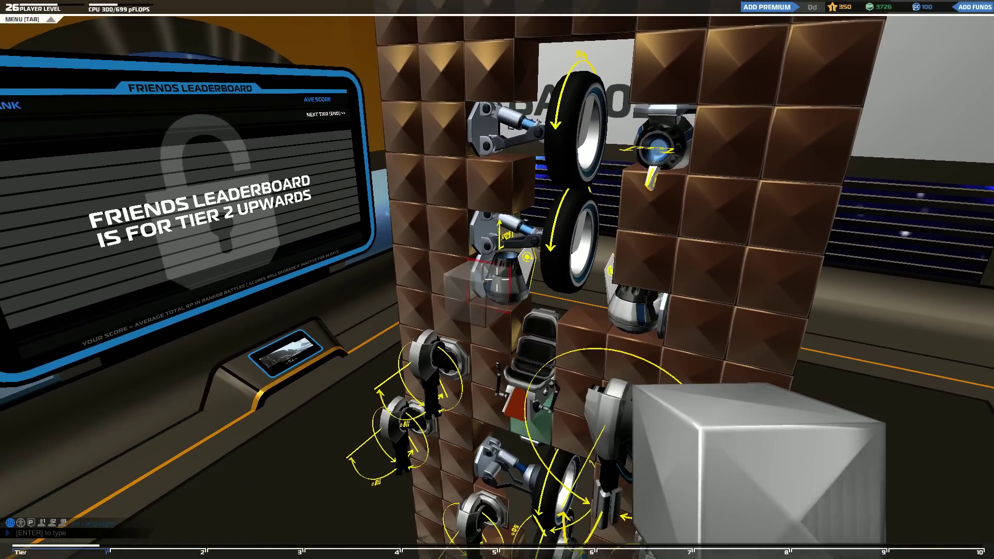
Place a cube on the robot build, then remove it again.
{"action": "left_click", "coordinate": [498, 280]}
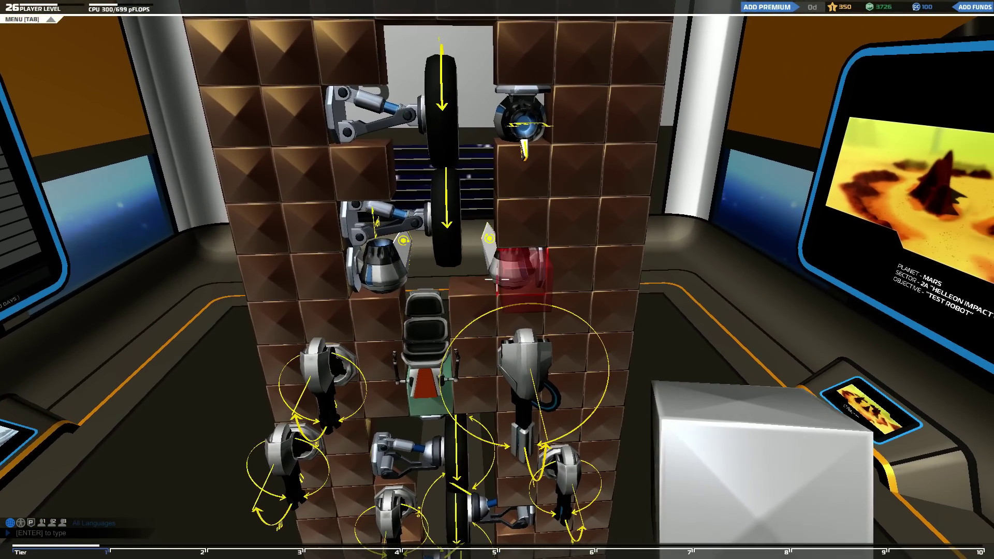
{"action": "right_click", "coordinate": [497, 280]}
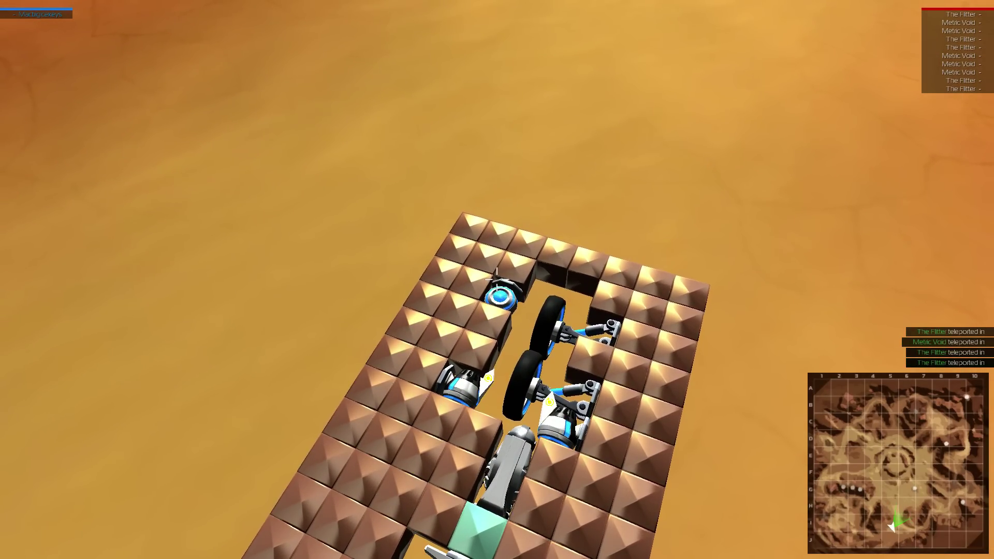
{"action": "scroll", "coordinate": [498, 279], "scroll_direction": "down", "scroll_amount": 5}
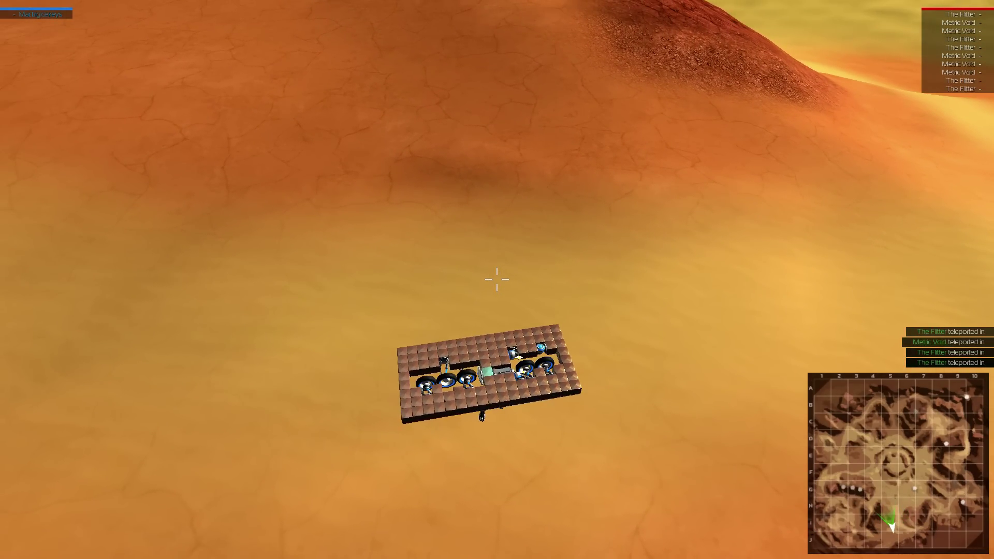
Orbit the camera around the robot: from above, lengthwise, then up toward the mountains.
{"action": "left_click_drag", "start_coordinate": [497, 280], "coordinate": [497, 233]}
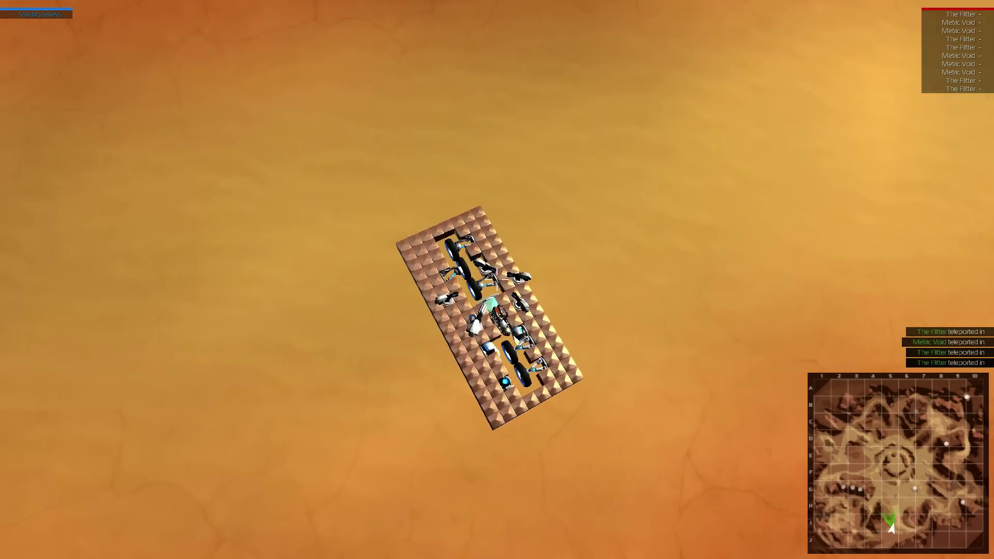
{"action": "left_click_drag", "start_coordinate": [497, 280], "coordinate": [544, 233]}
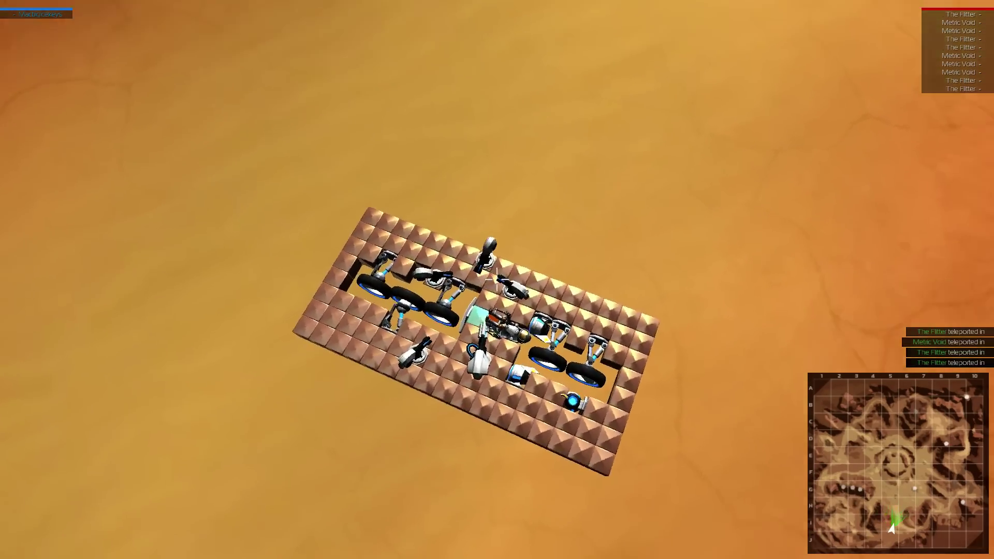
{"action": "scroll", "coordinate": [497, 279], "scroll_direction": "up", "scroll_amount": 4}
{"action": "left_click_drag", "start_coordinate": [498, 280], "coordinate": [590, 233]}
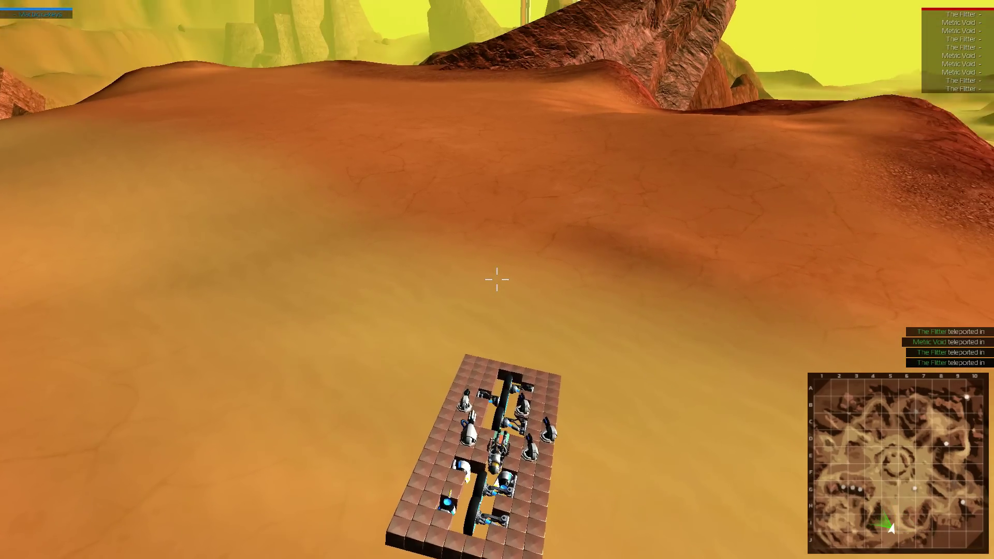
{"action": "left_click_drag", "start_coordinate": [497, 279], "coordinate": [497, 326]}
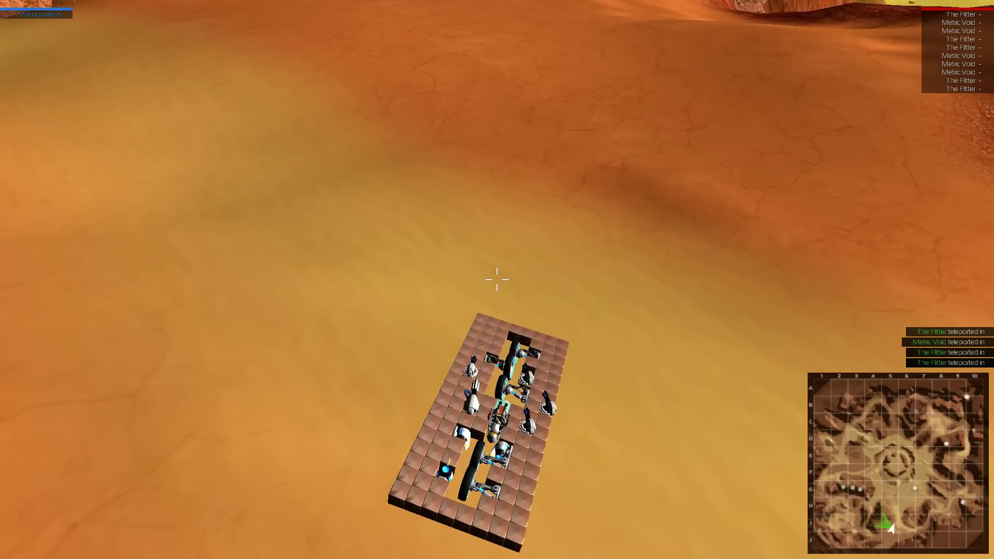
{"action": "left_click_drag", "start_coordinate": [497, 280], "coordinate": [497, 233]}
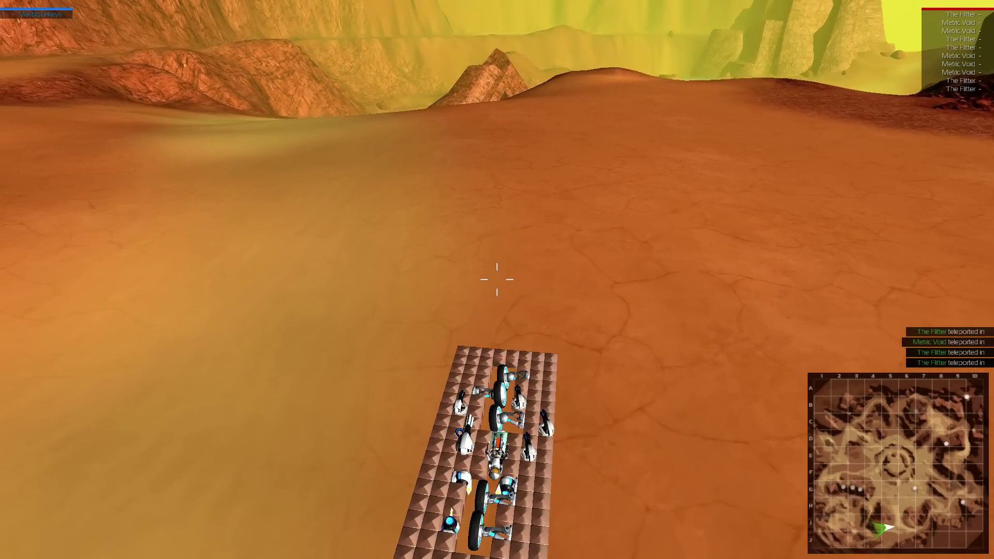
{"action": "scroll", "coordinate": [497, 280], "scroll_direction": "down", "scroll_amount": 3}
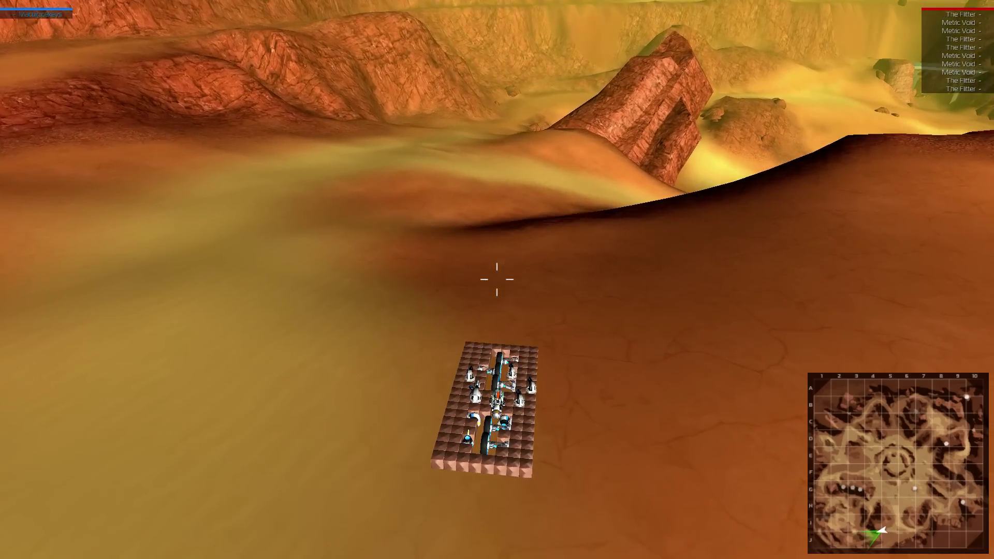
Circle the camera around the robot, past the canyon wall and toward the sun.
{"action": "mouse_move", "coordinate": [498, 279]}
{"action": "left_mouse_down"}
{"action": "mouse_move", "coordinate": [497, 311]}
{"action": "mouse_move", "coordinate": [543, 279]}
{"action": "mouse_move", "coordinate": [435, 280]}
{"action": "left_mouse_up"}
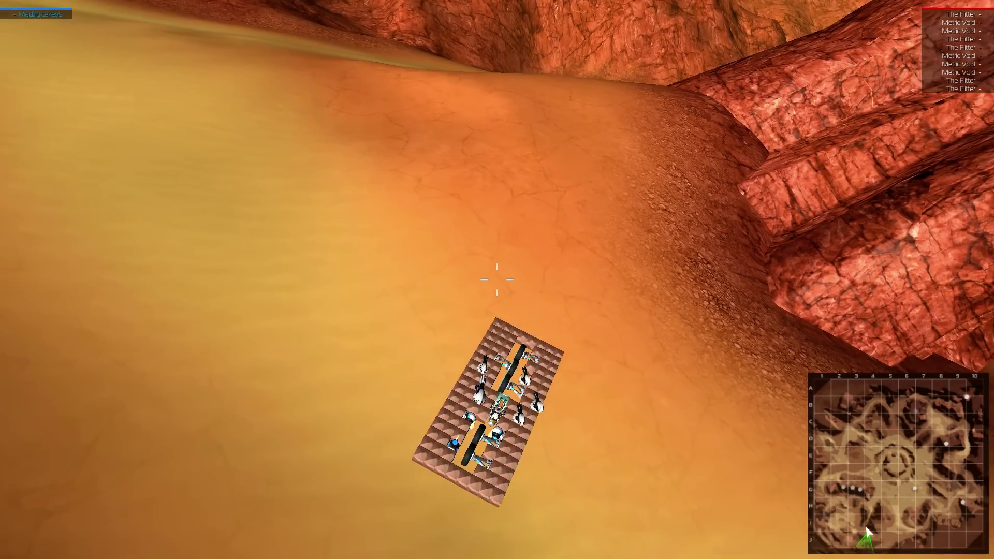
{"action": "left_click_drag", "start_coordinate": [497, 279], "coordinate": [497, 194]}
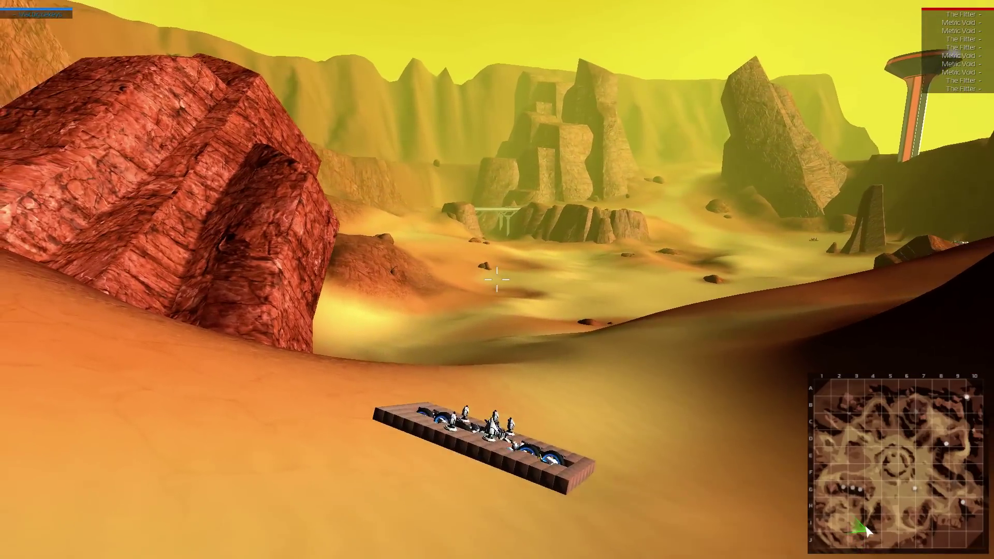
{"action": "left_click_drag", "start_coordinate": [497, 280], "coordinate": [388, 280]}
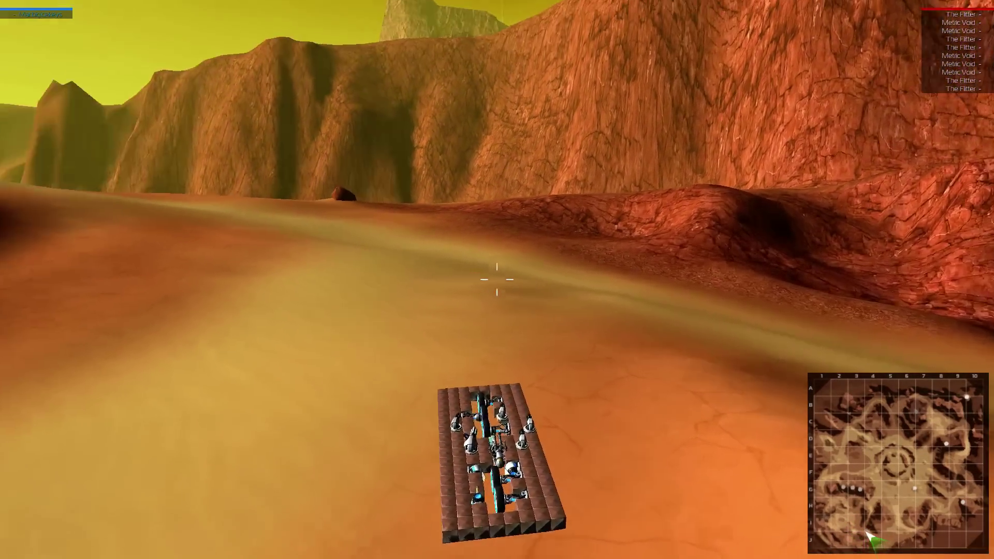
{"action": "left_click_drag", "start_coordinate": [497, 279], "coordinate": [436, 257]}
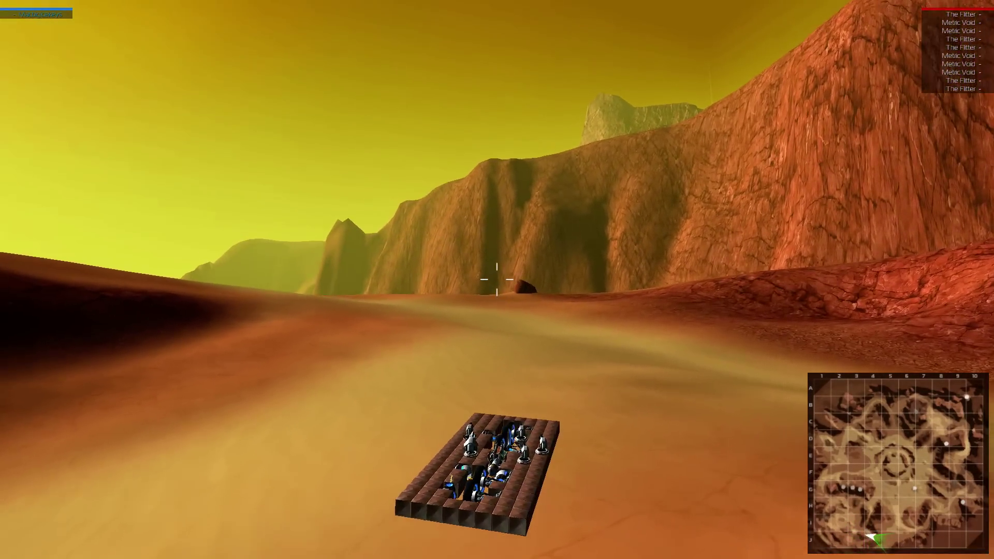
{"action": "left_click_drag", "start_coordinate": [497, 280], "coordinate": [388, 280]}
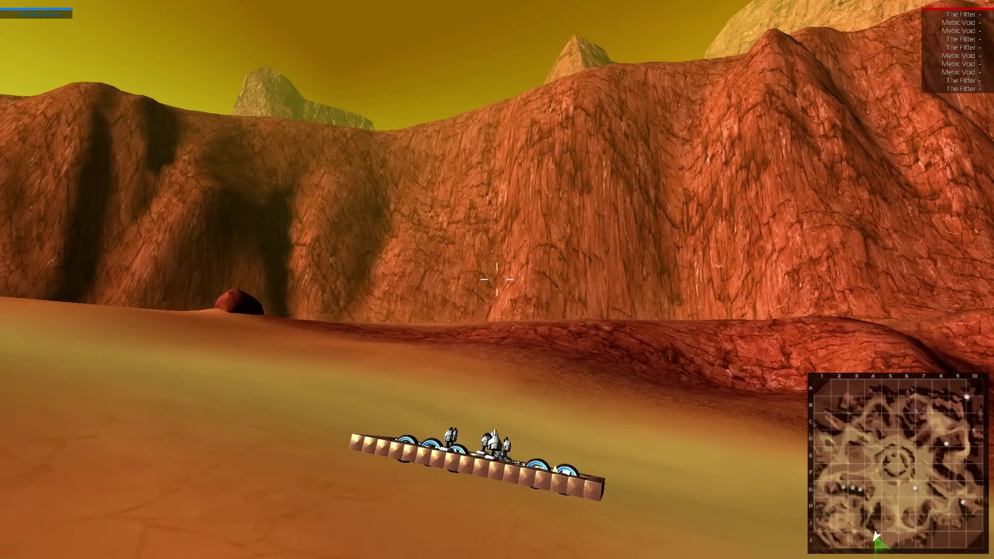
{"action": "left_click_drag", "start_coordinate": [497, 280], "coordinate": [388, 279]}
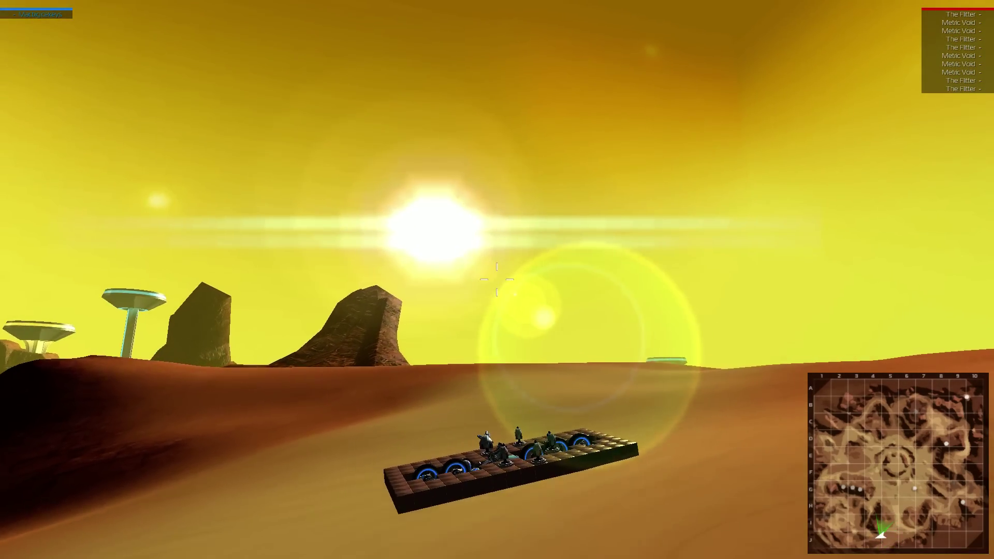
{"action": "left_click_drag", "start_coordinate": [497, 280], "coordinate": [389, 280]}
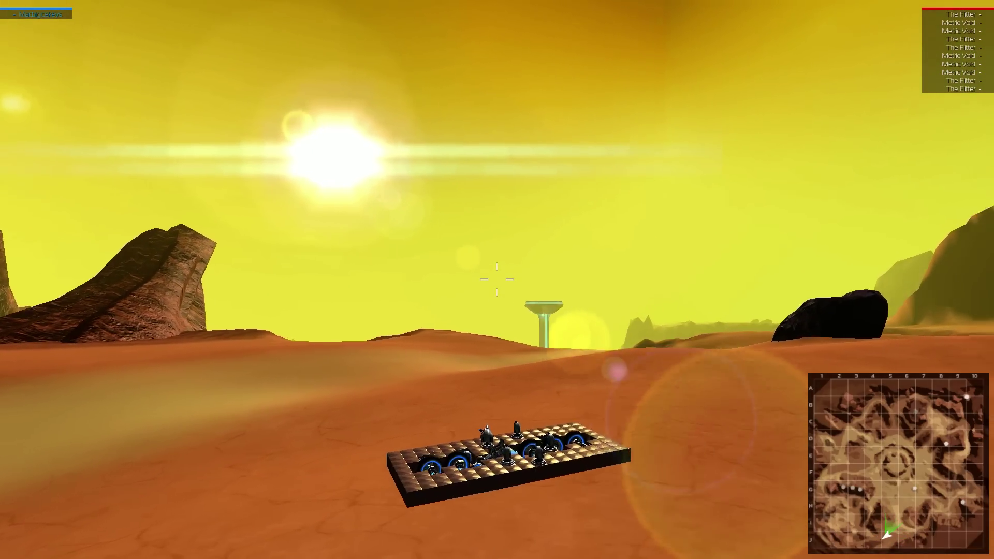
{"action": "left_click_drag", "start_coordinate": [497, 279], "coordinate": [389, 280]}
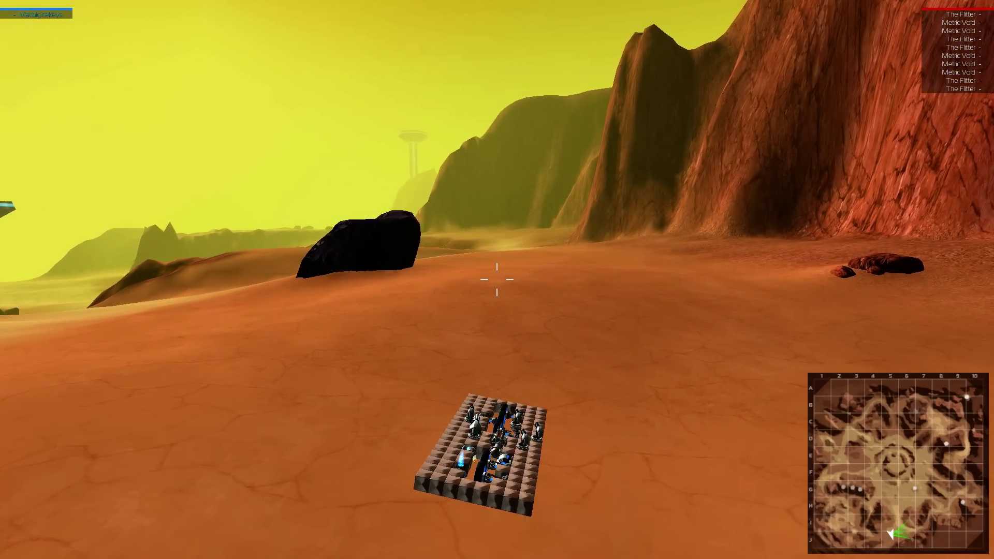
{"action": "left_click_drag", "start_coordinate": [497, 279], "coordinate": [467, 272]}
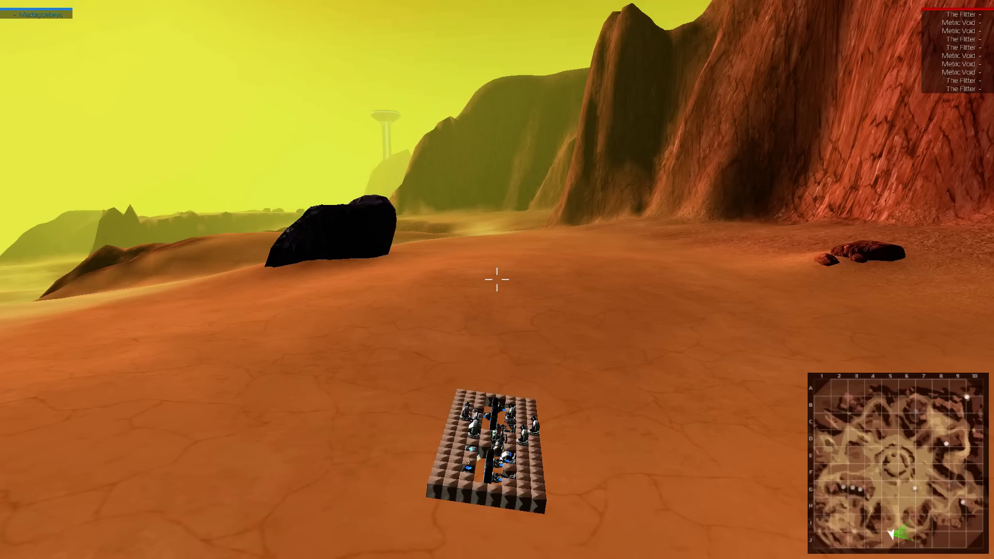
Tip the robot onto its edge with Space, then drop it back level with F.
{"action": "key", "text": "space"}
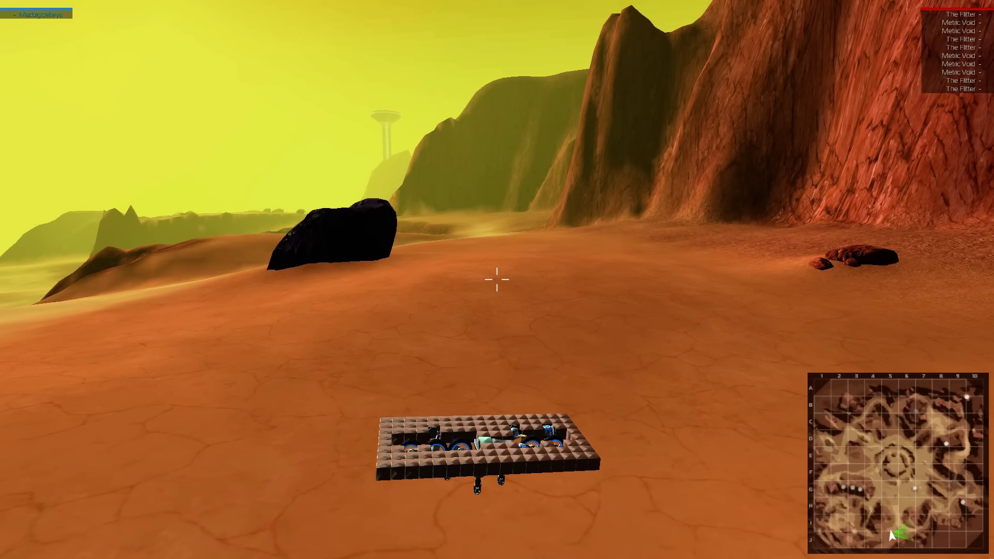
{"action": "key", "text": "f"}
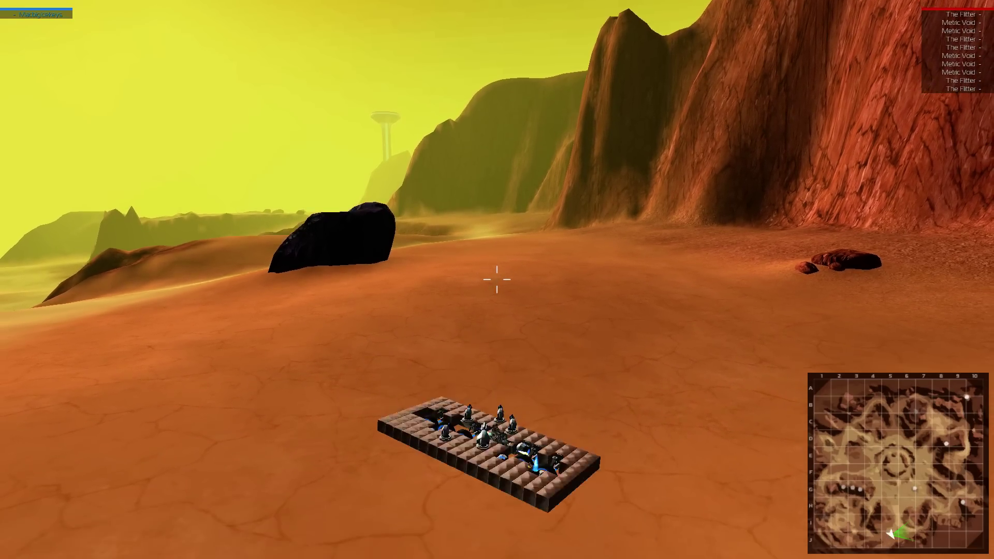